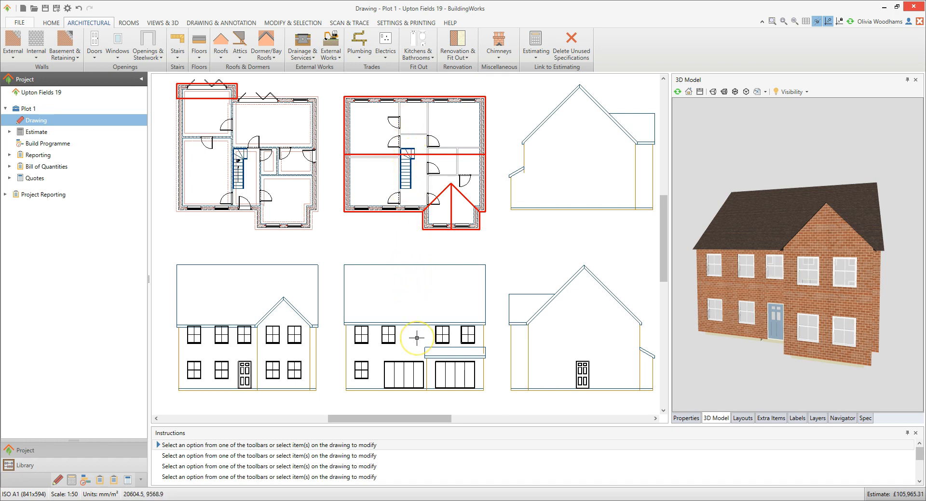
# Step: Recalculate the rear elevation symbol and explode it into individually selectable lines
pyautogui.click(430, 325)
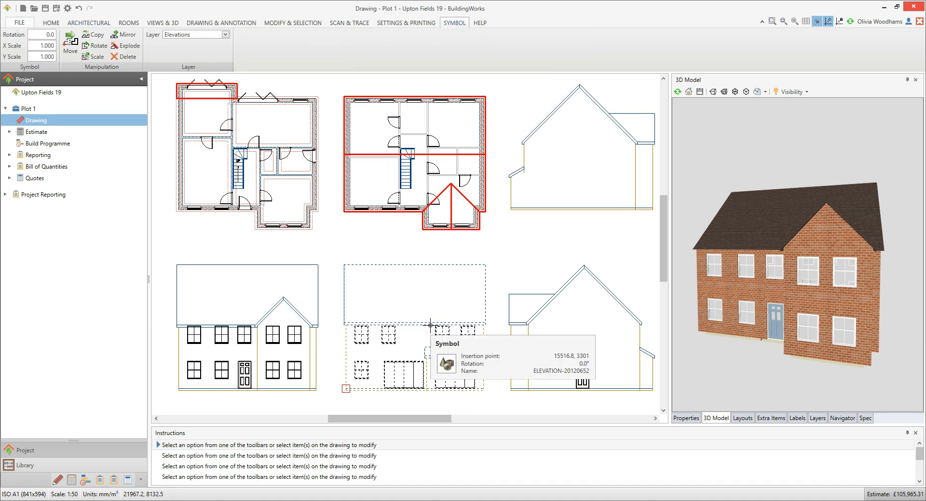
pyautogui.rightClick(430, 325)
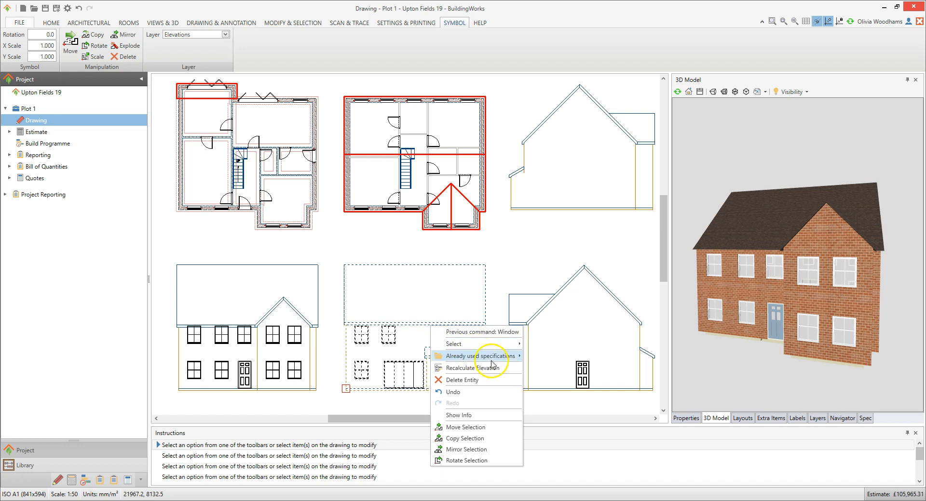
pyautogui.click(505, 374)
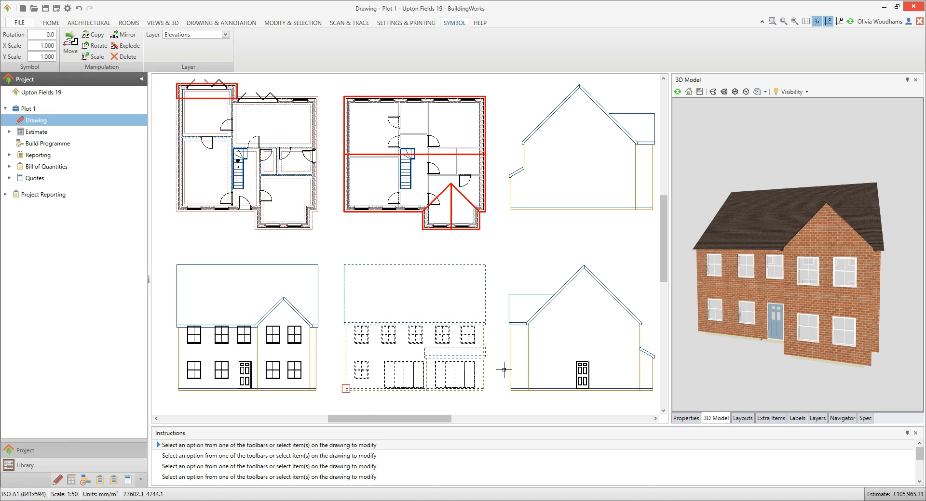
pyautogui.click(134, 50)
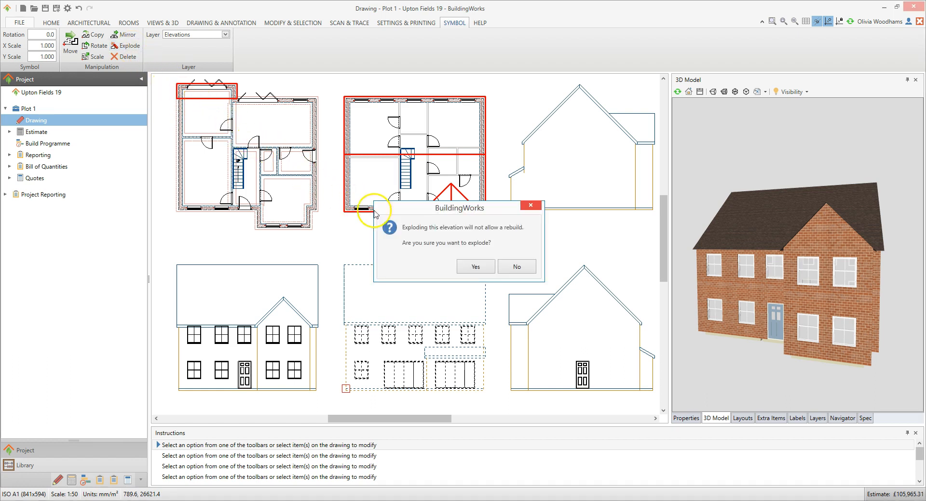
pyautogui.click(489, 273)
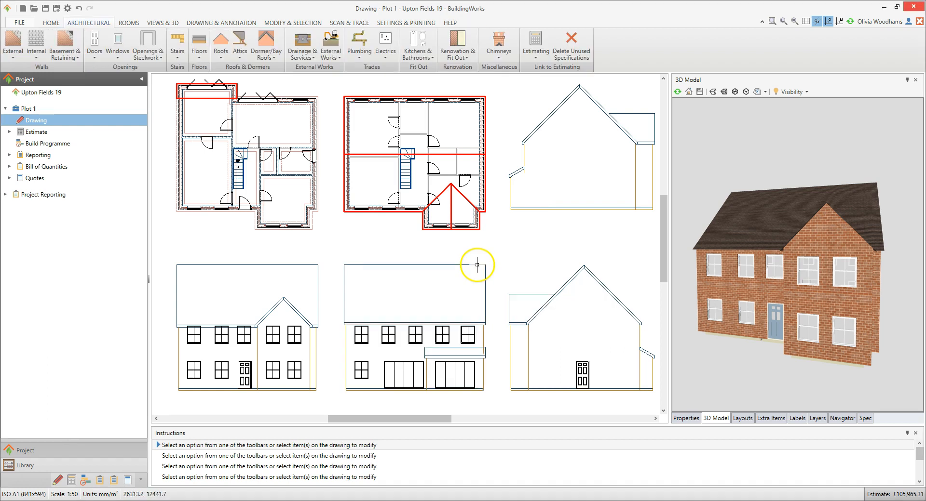
pyautogui.click(477, 264)
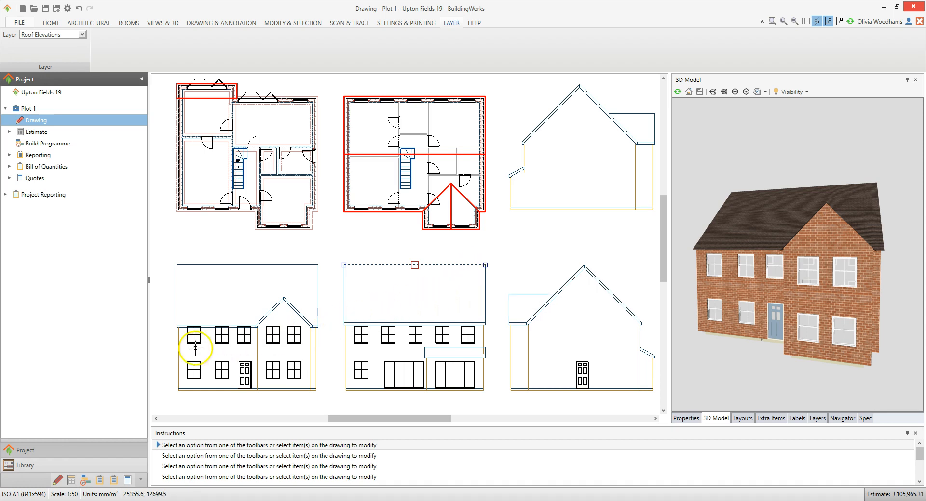
# Step: Stretch the eaves and lower roof edge of the front elevation upward by 200 mm, taking the gable along
pyautogui.moveTo(177, 347); pyautogui.dragTo(275, 294, button='middle')
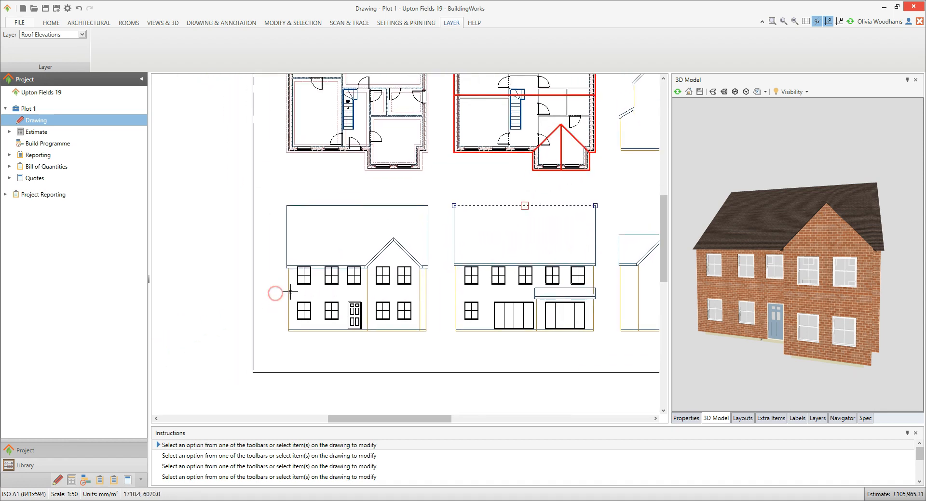
pyautogui.scroll(4, 288, 293)
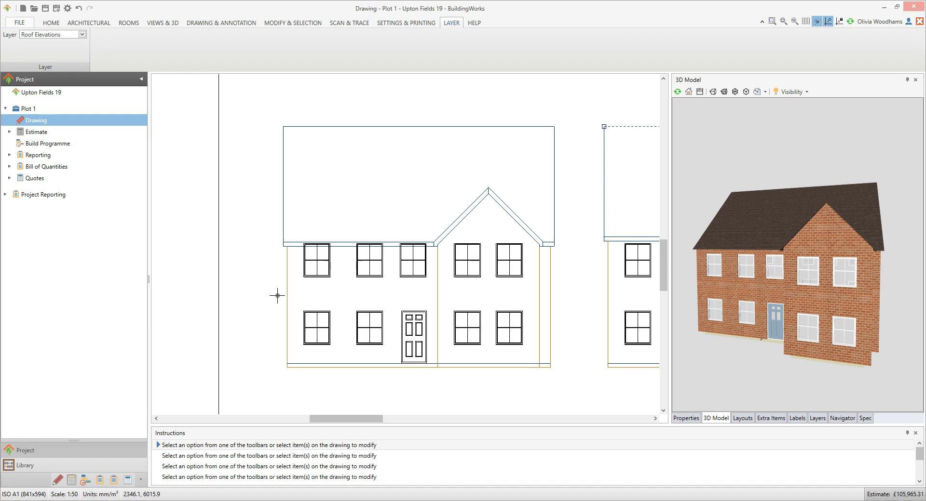
pyautogui.click(308, 27)
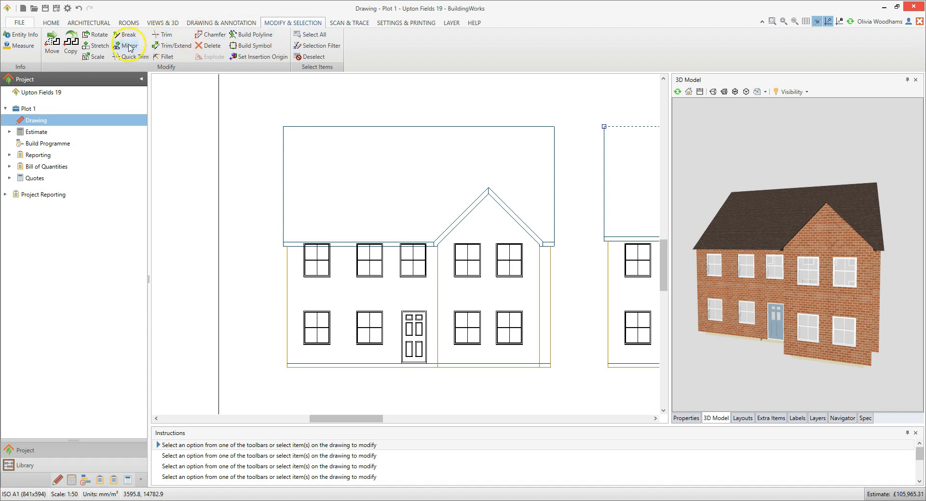
pyautogui.click(100, 47)
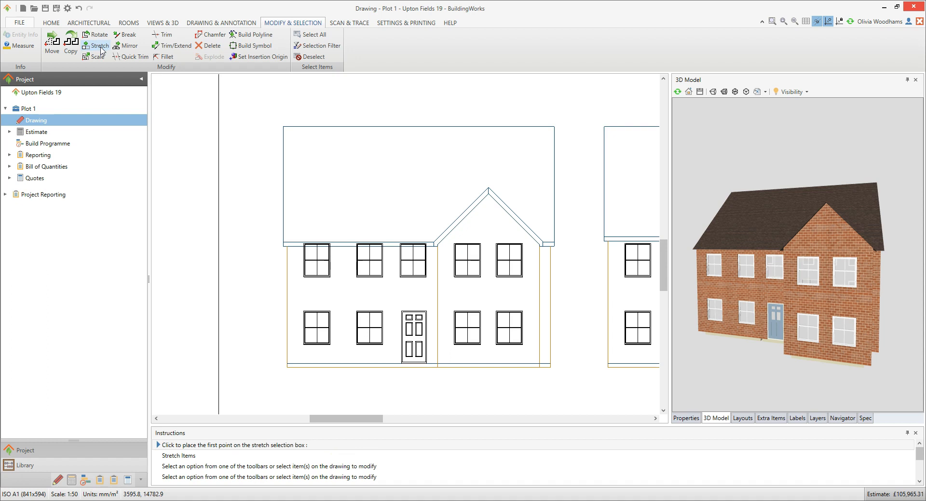
pyautogui.click(276, 133)
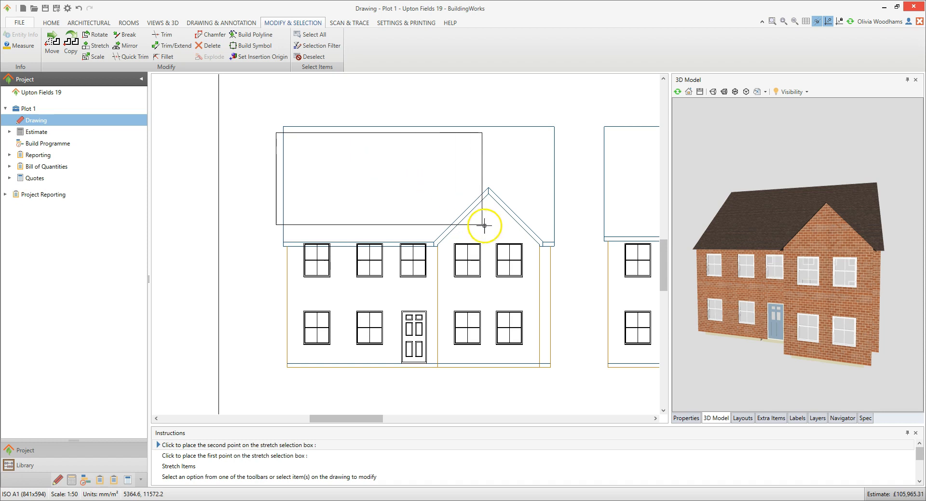
pyautogui.click(559, 249)
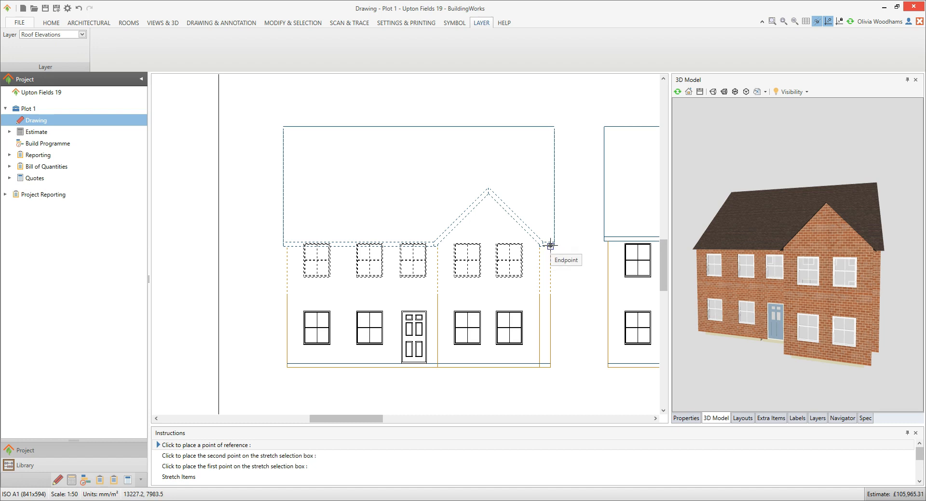
pyautogui.click(550, 245)
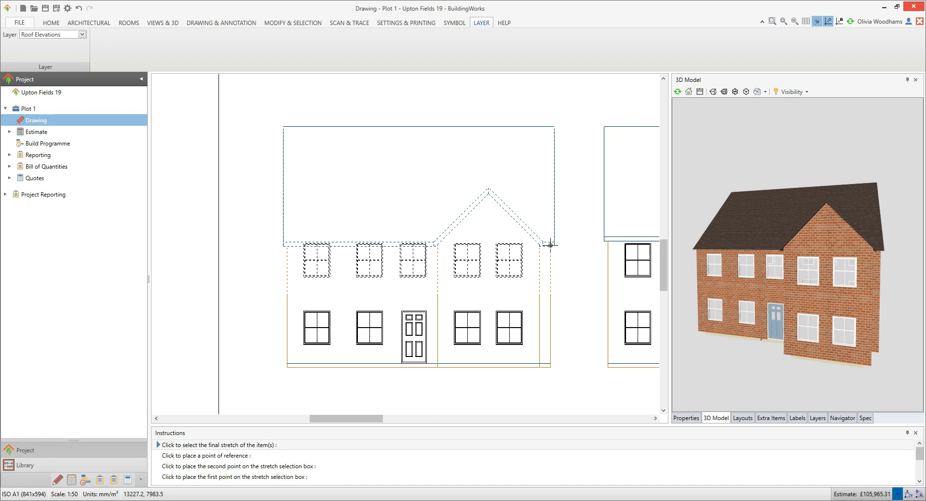
pyautogui.click(550, 245)
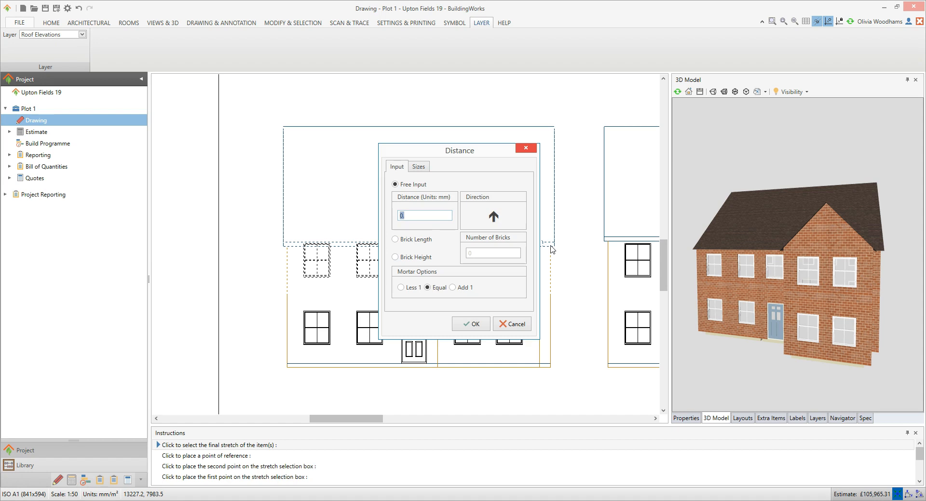
pyautogui.write('200.')
pyautogui.click(487, 326)
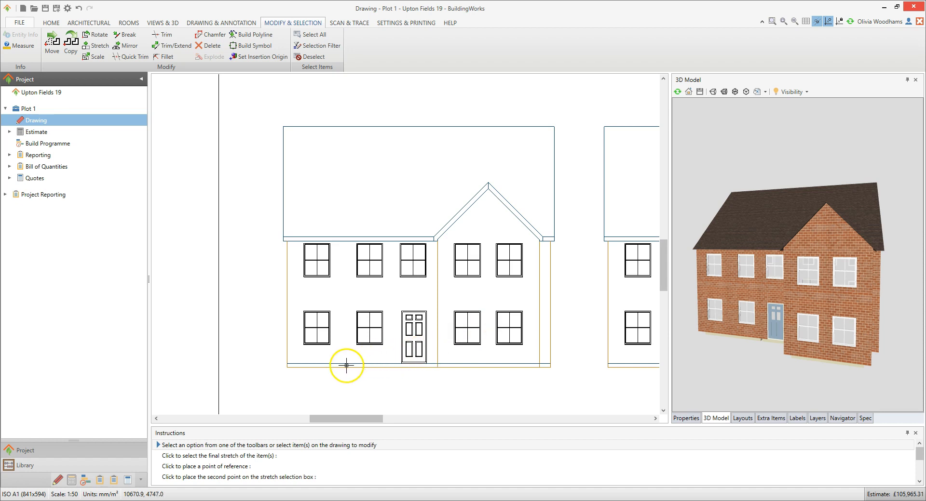
# Step: Extend the front elevation's ground line about 2.2 m beyond the left wall and rightward to the rear elevation's corner
pyautogui.click(331, 367)
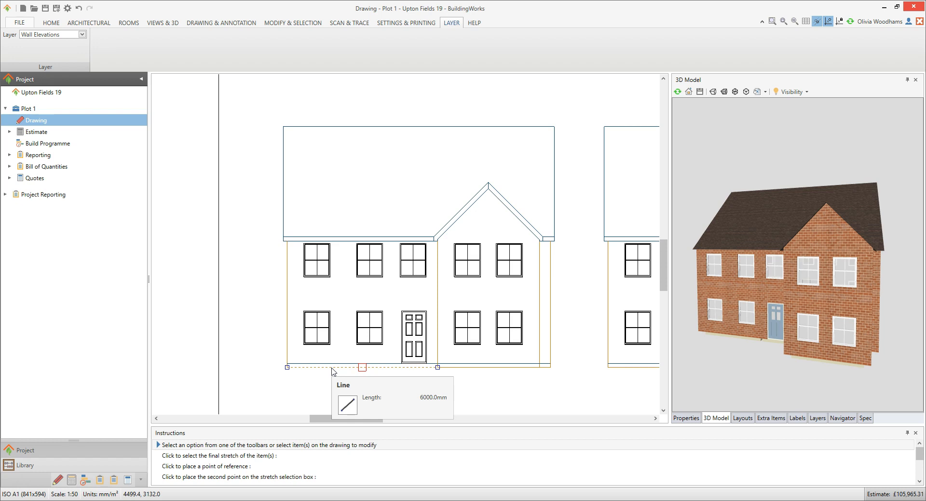
pyautogui.click(287, 368)
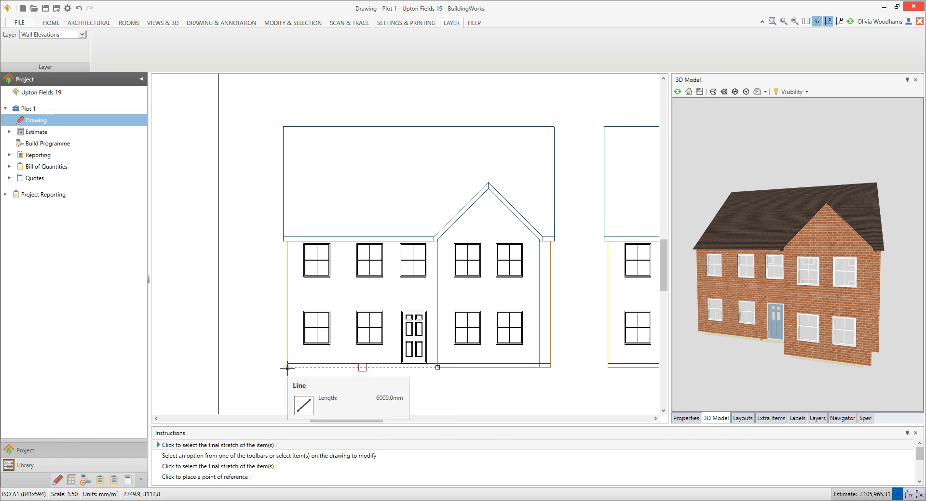
pyautogui.click(232, 367)
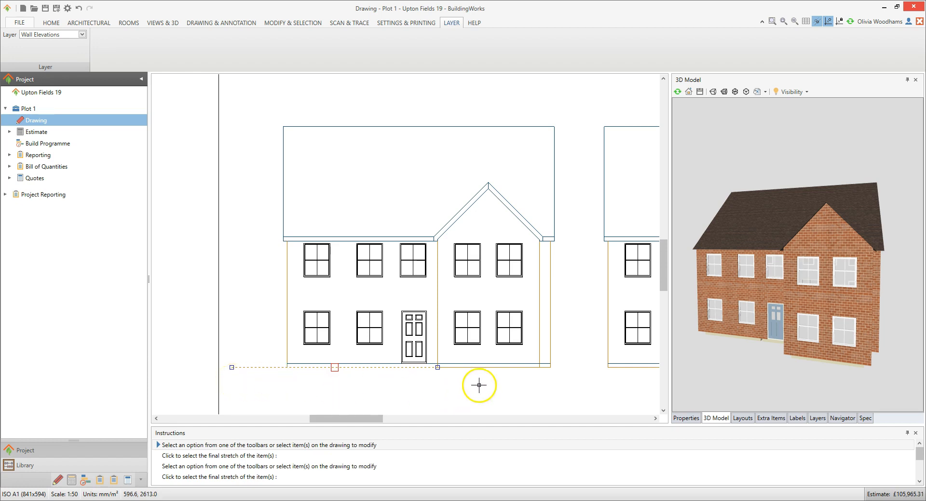
pyautogui.click(543, 368)
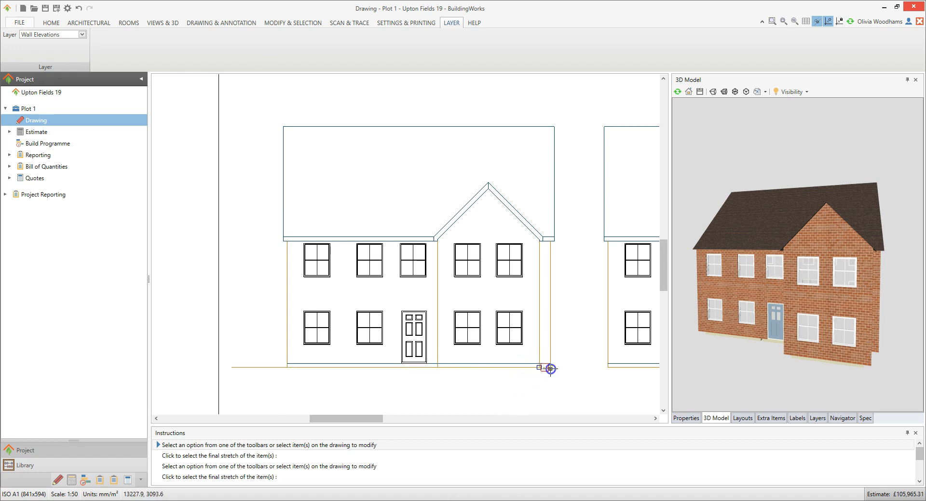
pyautogui.click(549, 369)
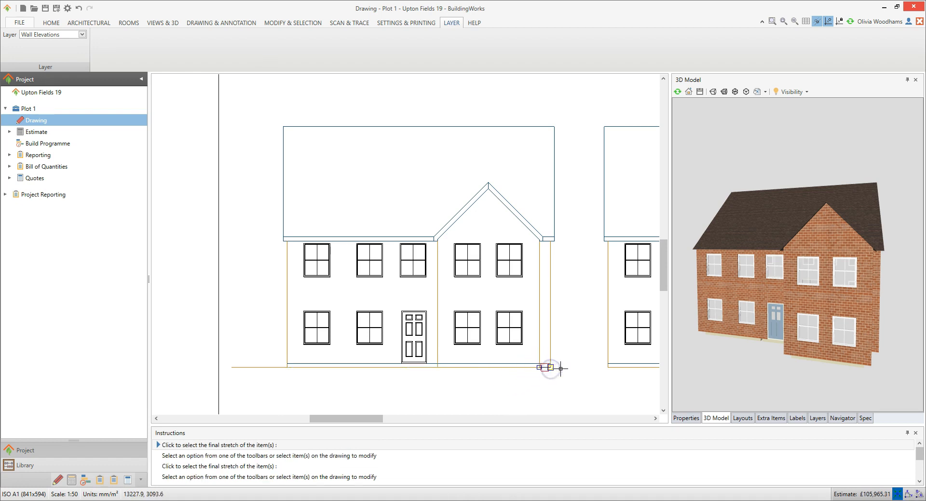
pyautogui.click(607, 368)
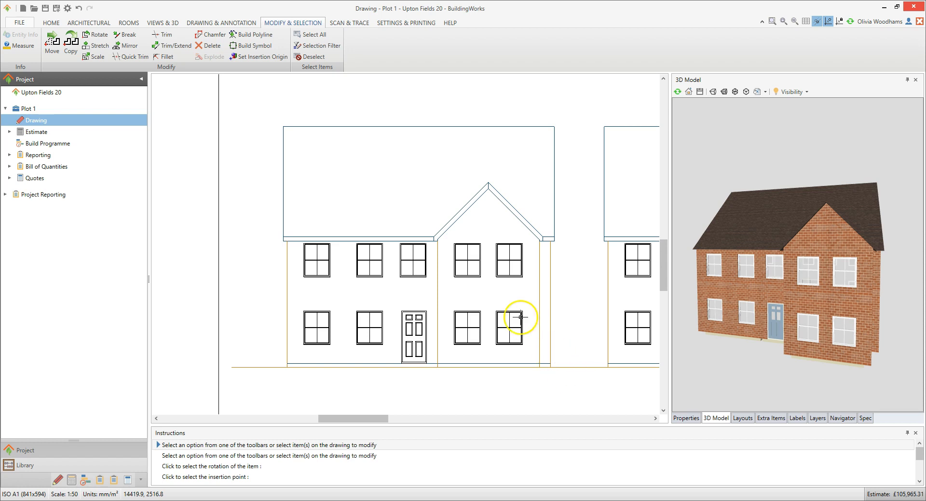
# Step: Insert the Large tree 22 symbol from Landscape's Trees in Elevation on the ground line left of the house, unrotated
pyautogui.click(236, 23)
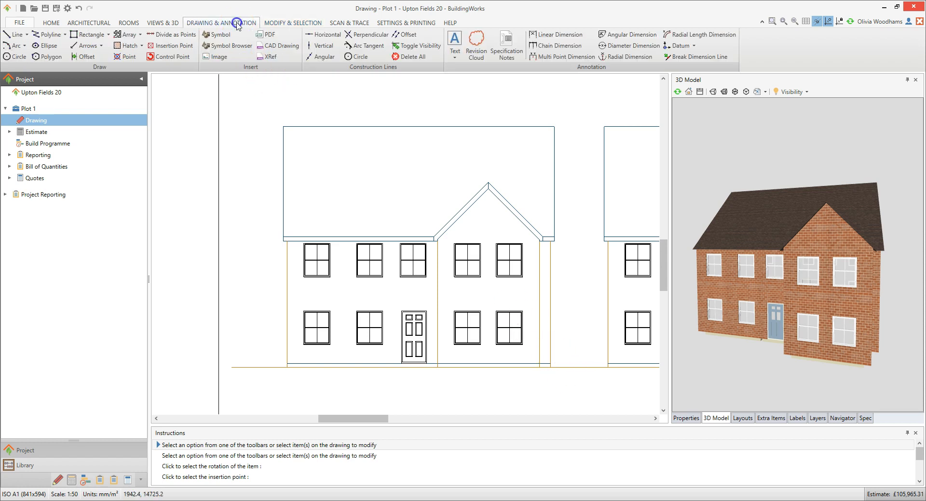
pyautogui.click(245, 46)
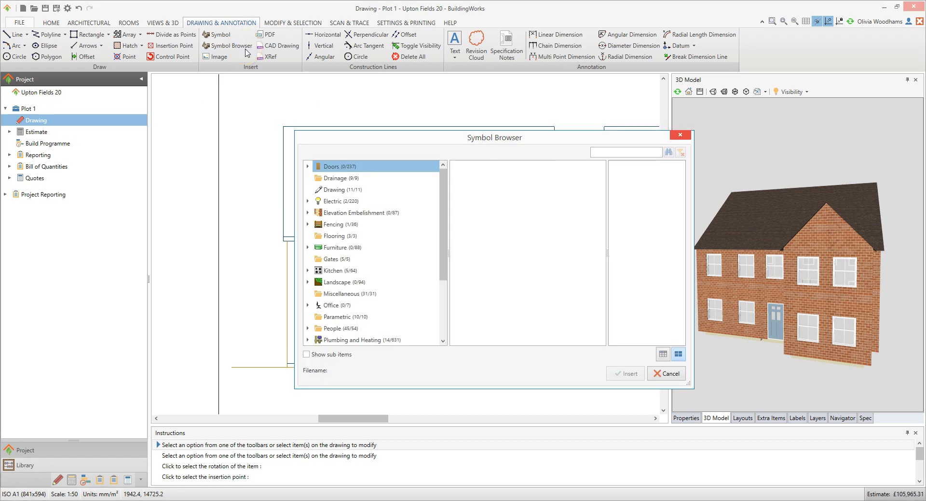
pyautogui.click(308, 284)
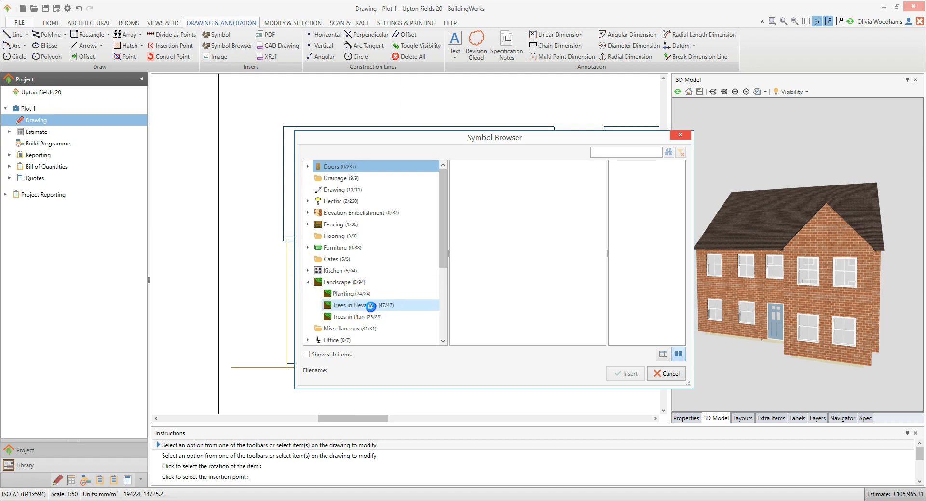
pyautogui.click(371, 306)
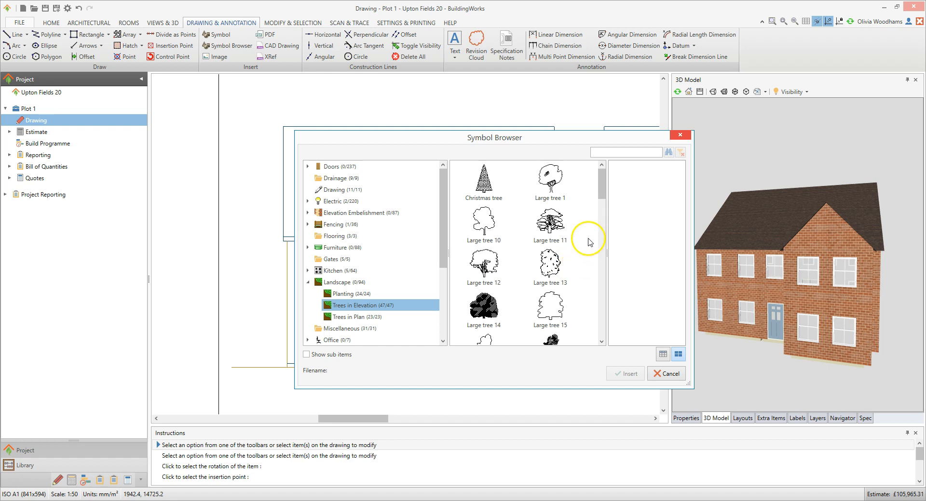
pyautogui.moveTo(603, 182); pyautogui.dragTo(606, 228)
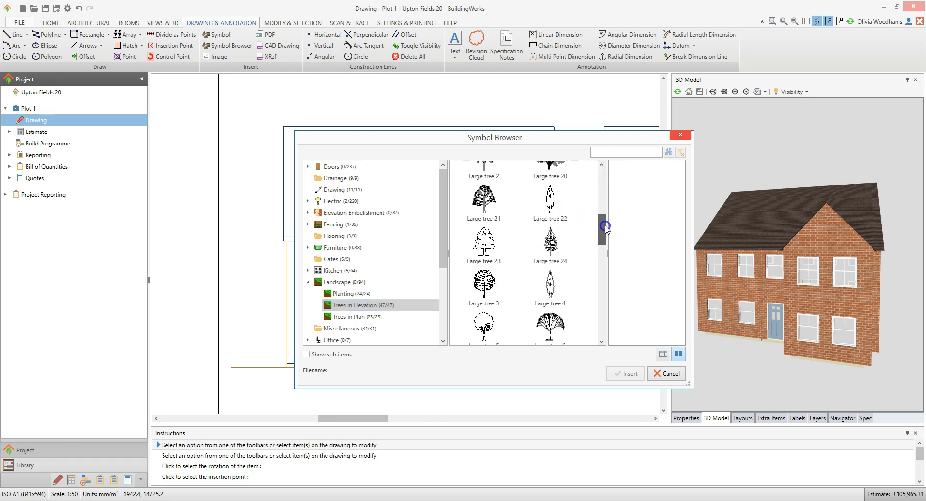
pyautogui.click(553, 205)
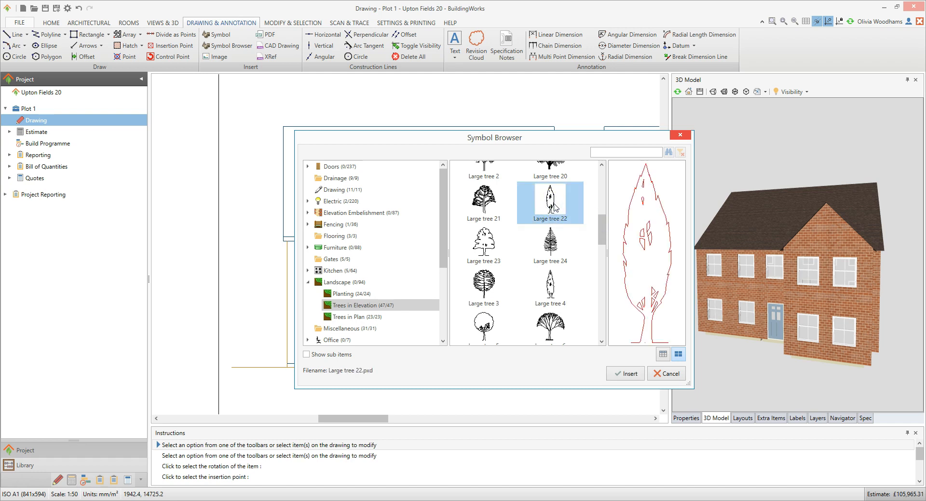
pyautogui.click(637, 375)
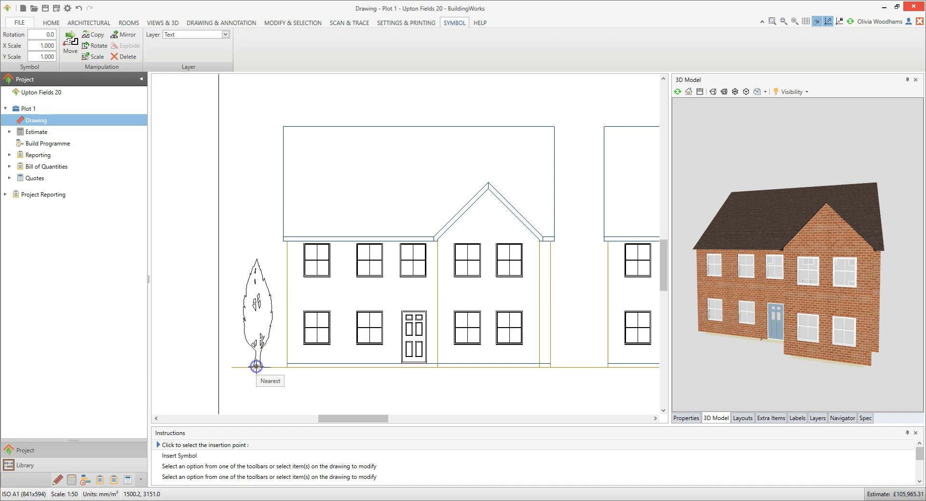
pyautogui.click(256, 366)
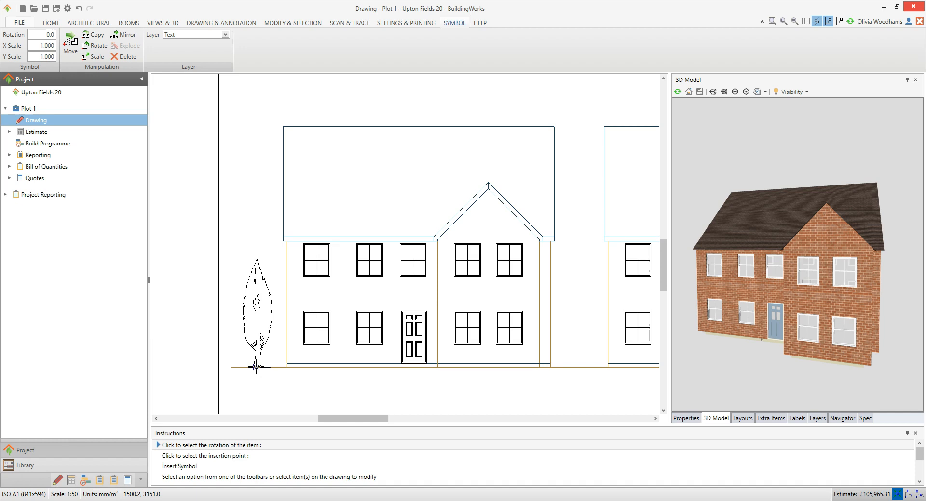
pyautogui.click(300, 367)
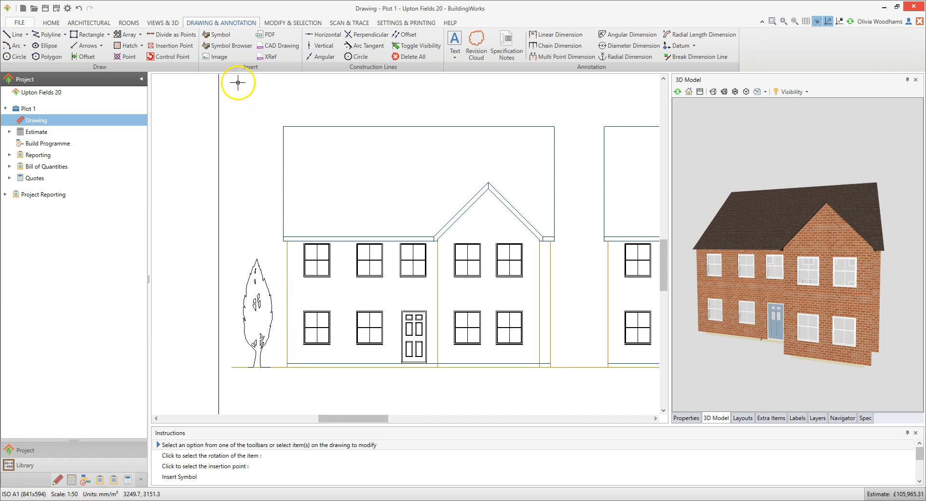
# Step: Look through the People and Vehicles categories of the symbol library without inserting anything
pyautogui.click(228, 48)
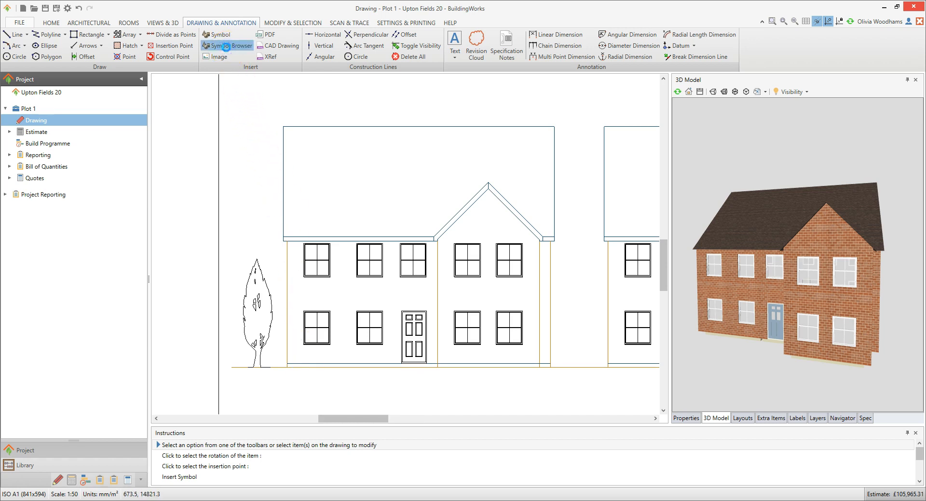
pyautogui.scroll(-4, 392, 241)
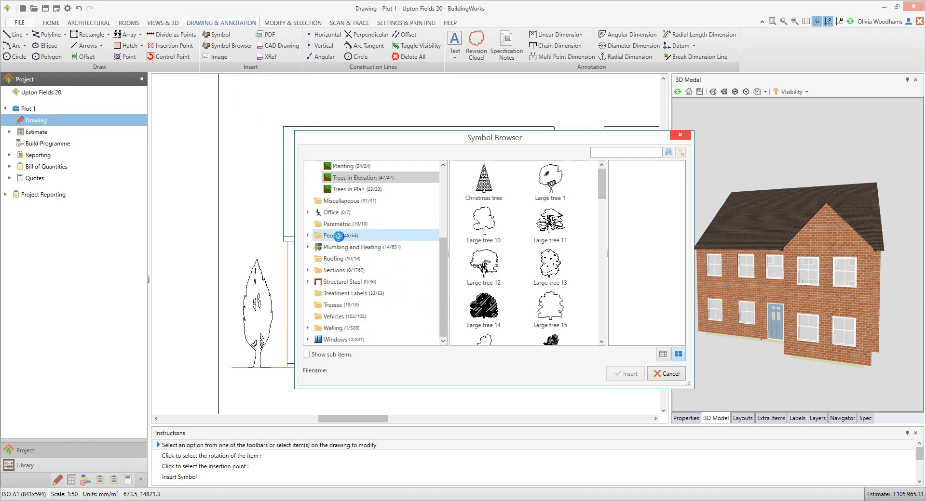
pyautogui.click(339, 236)
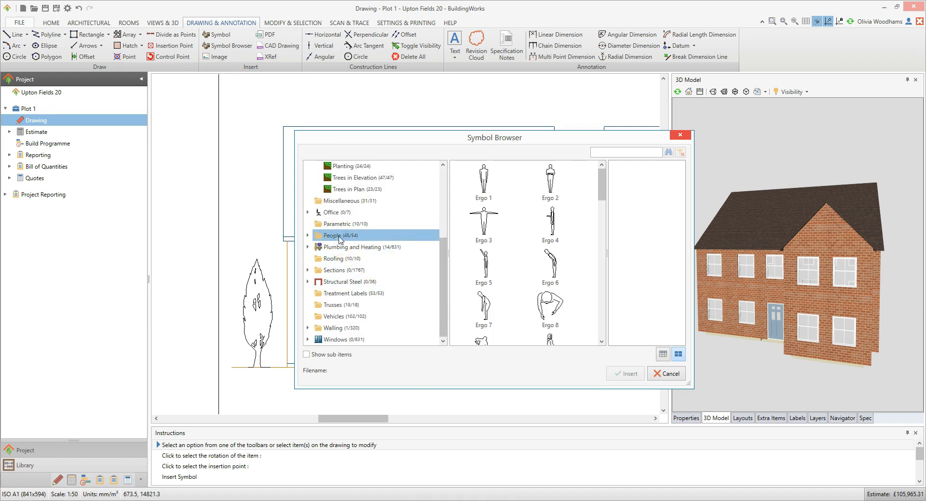
pyautogui.click(362, 316)
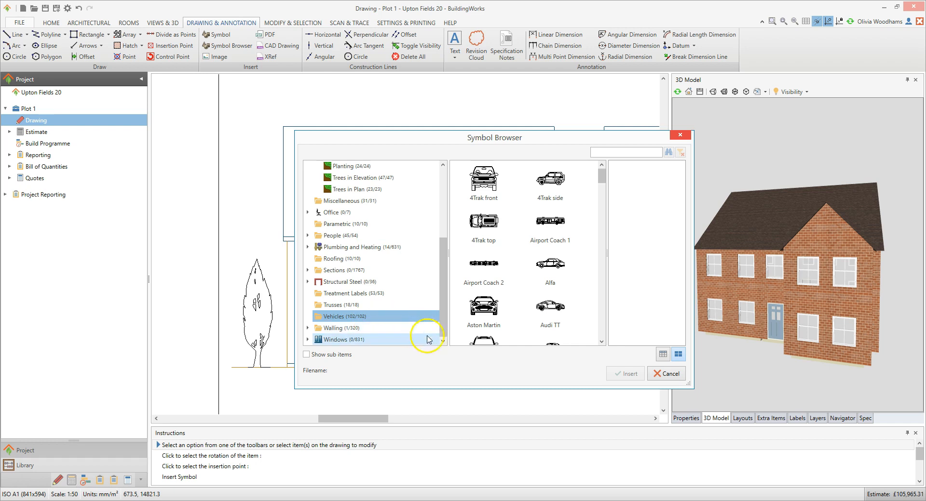
pyautogui.click(675, 377)
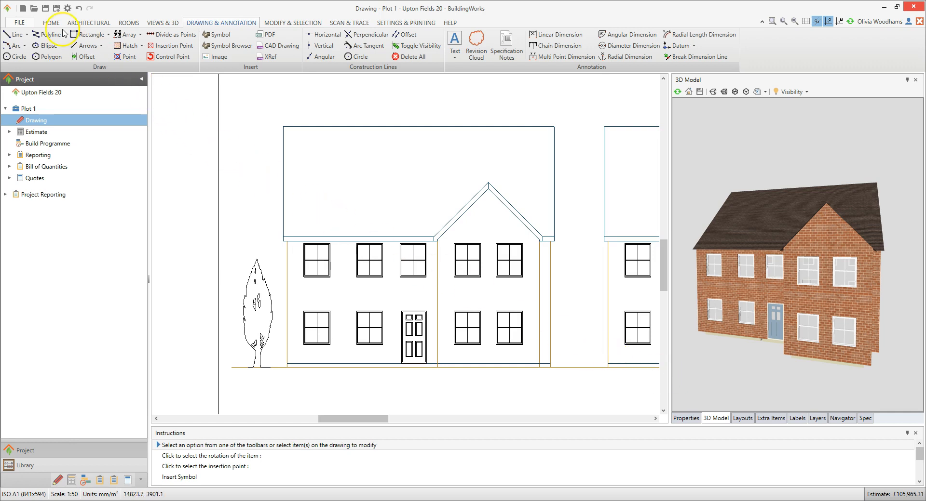
# Step: Save the project under the new file name Upton Fields 21.bwp
pyautogui.click(56, 10)
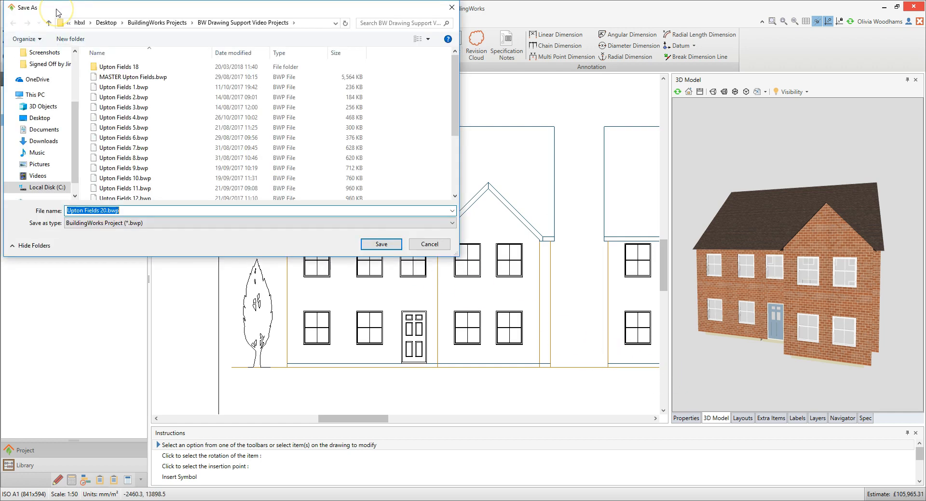
pyautogui.click(111, 211)
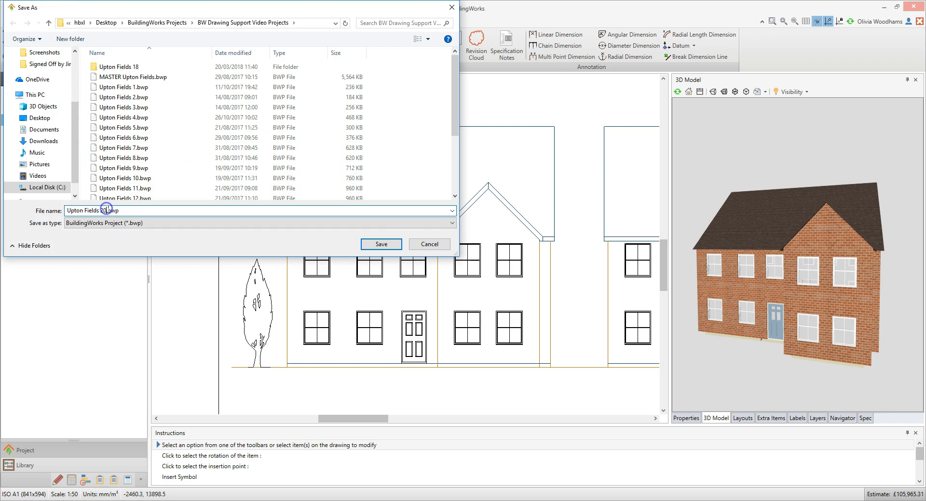
pyautogui.press('BackSpace')
pyautogui.write('1')
pyautogui.click(381, 244)
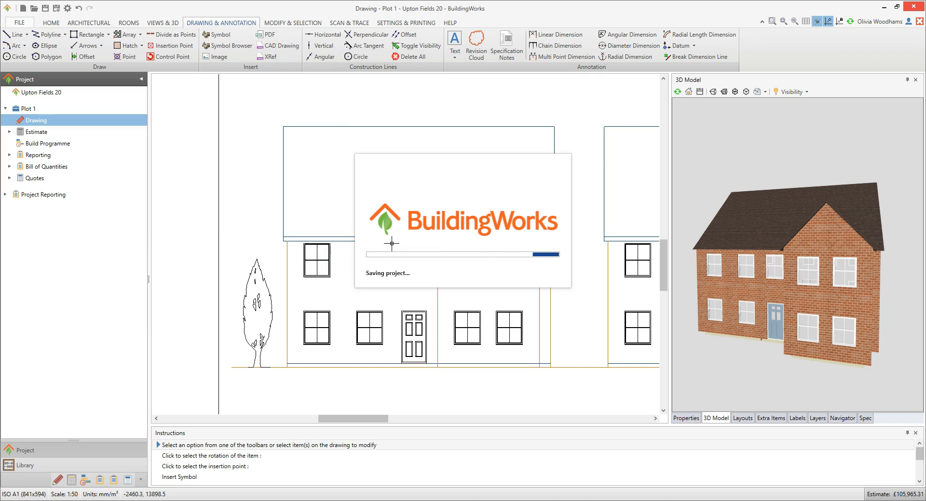
pyautogui.click(250, 183)
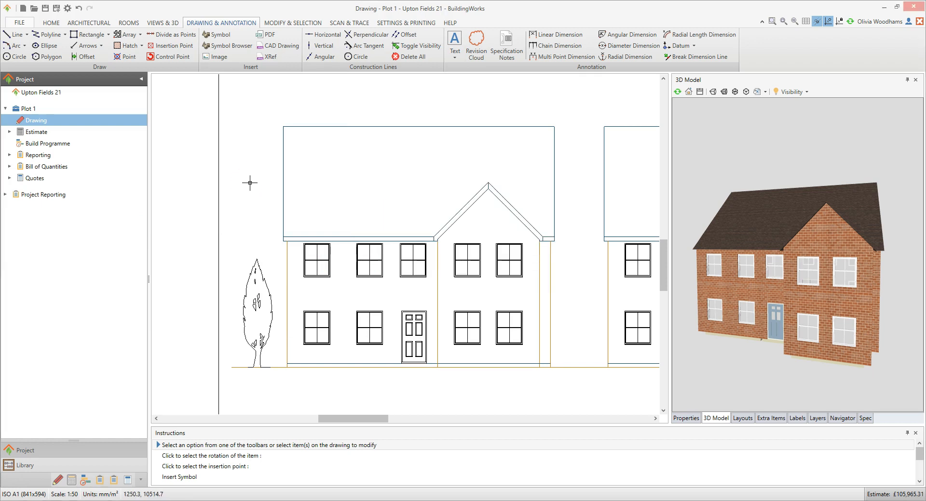